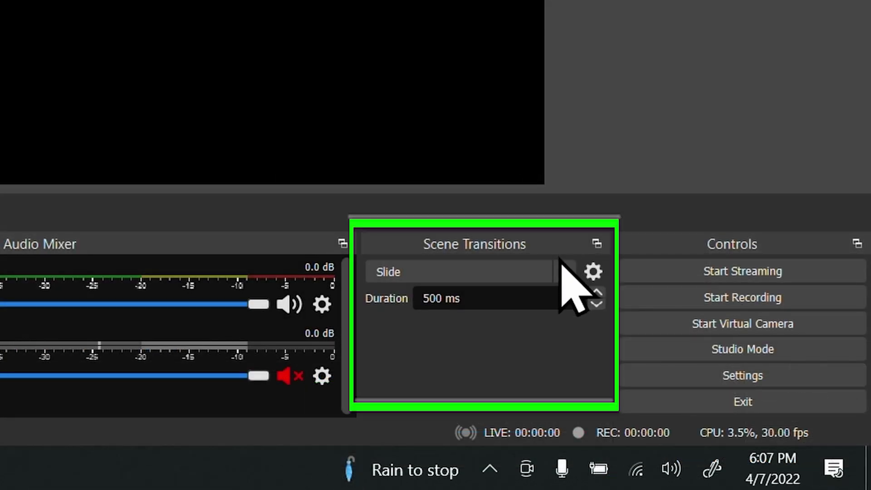
- Review the available scene transition types in the Scene Transitions dock
left_click(567, 271)
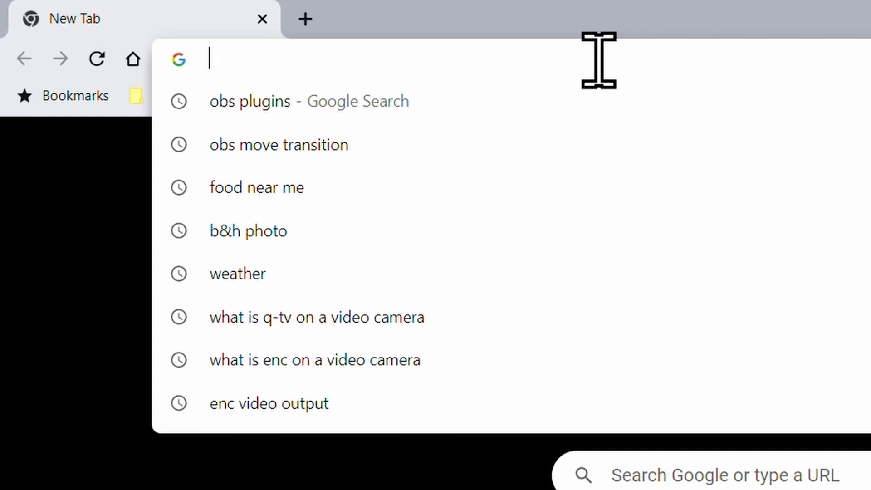
- Search Google for 'obs move transition'
type("obs mov")
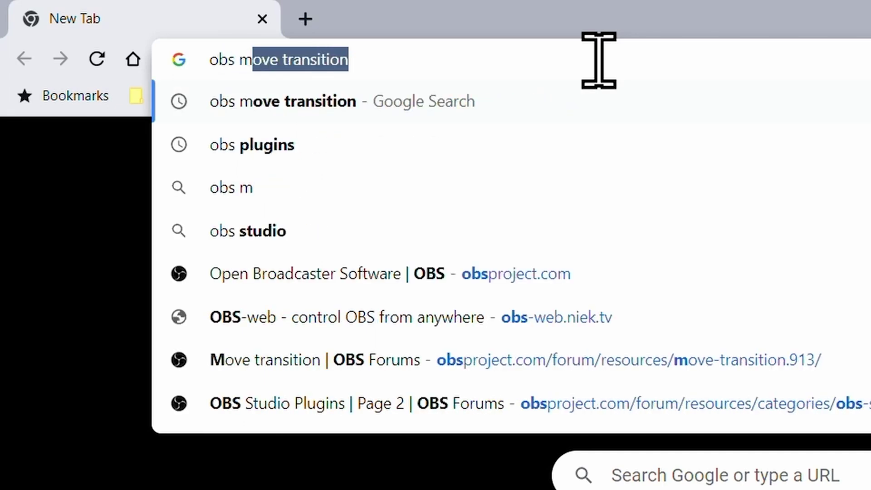
type("e trans")
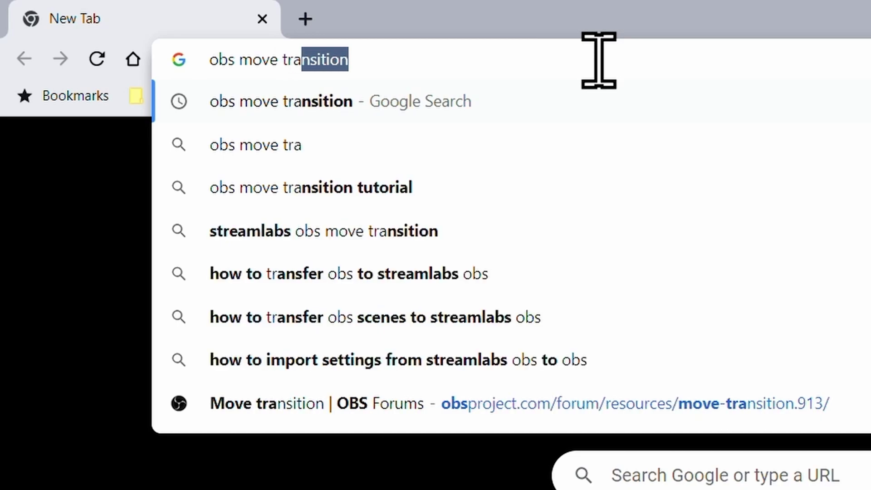
key("BackSpace")
type("nsit")
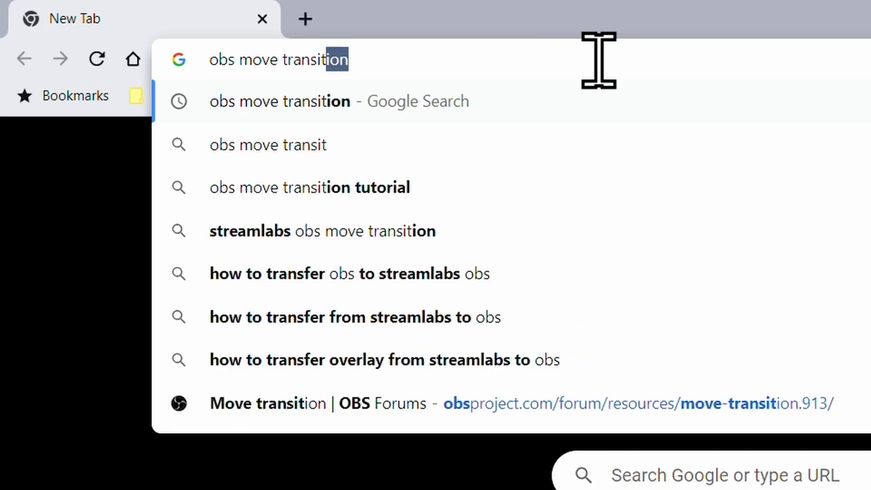
type("ion")
key("Return")
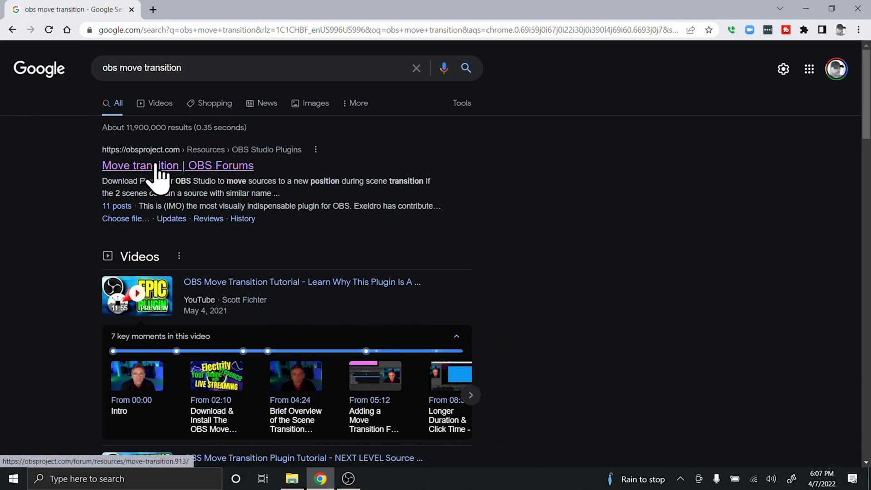
- Save move-transition-2.5.8-windows-installer.zip from the Move transition forum page to Downloads
left_click(156, 167)
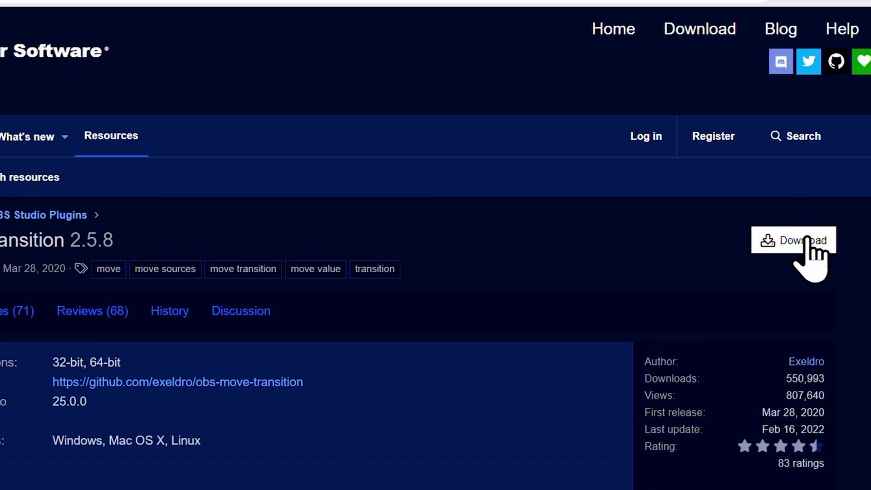
left_click(806, 240)
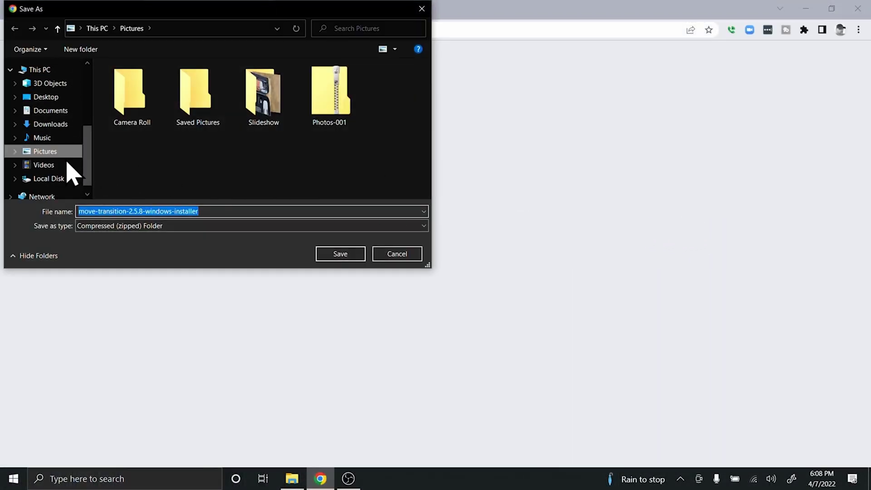
left_click(53, 125)
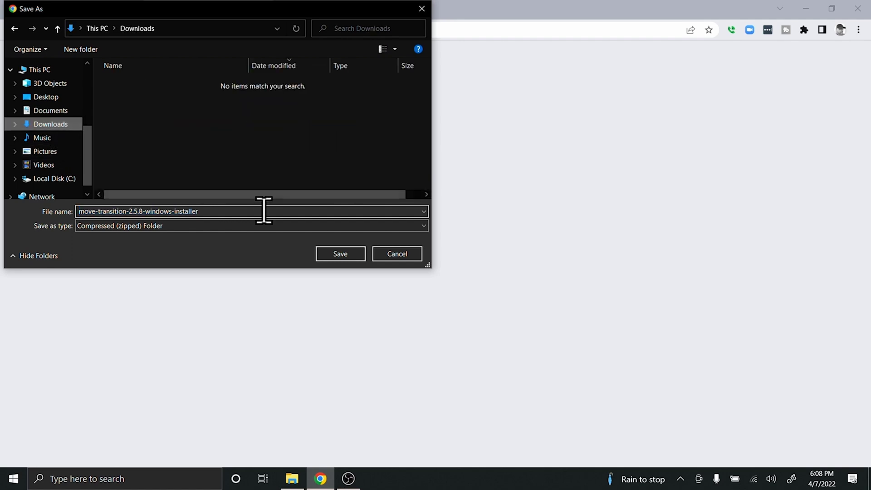
left_click(335, 255)
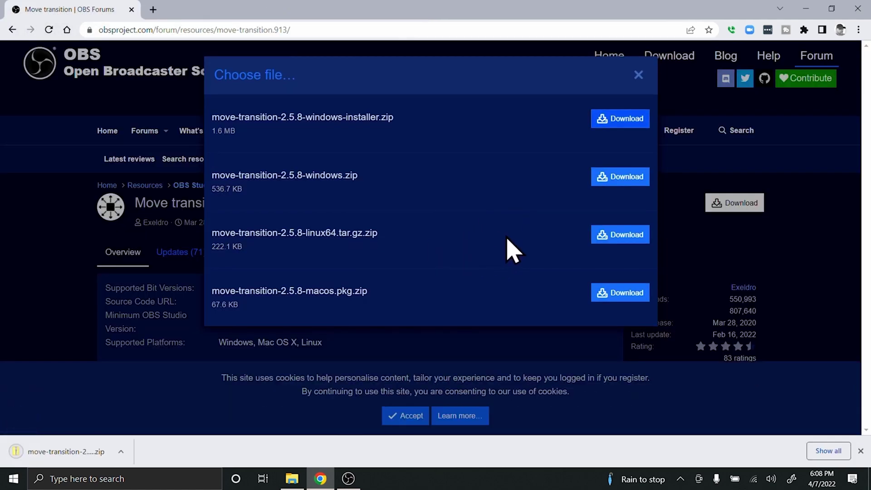
- Extract move-transition-2.5.8-windows-installer.zip into its own folder in Downloads
left_click(121, 451)
left_click(154, 412)
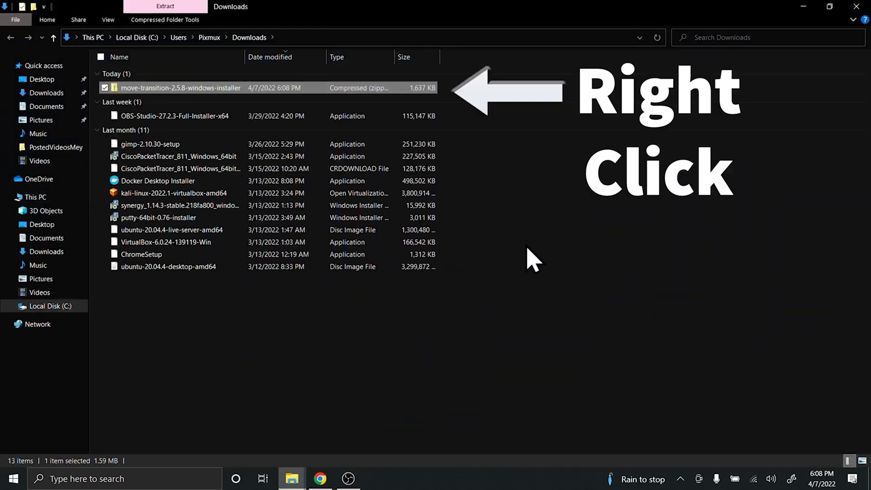
right_click(254, 93)
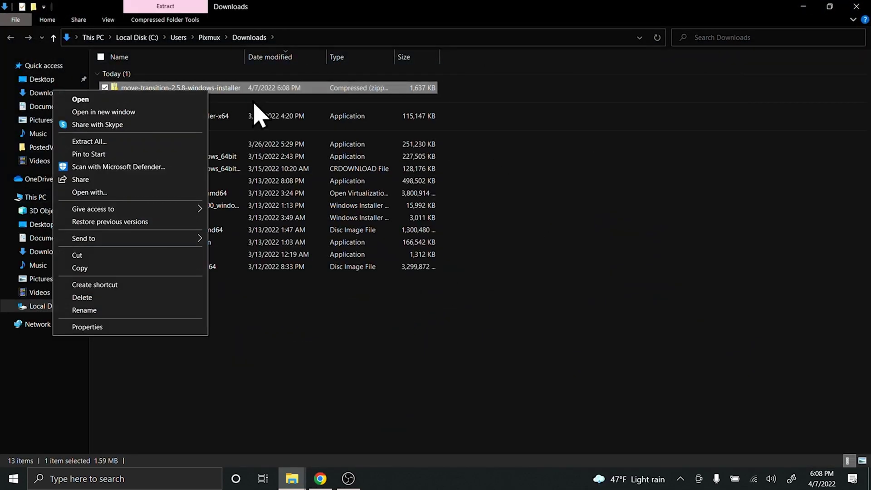
left_click(173, 143)
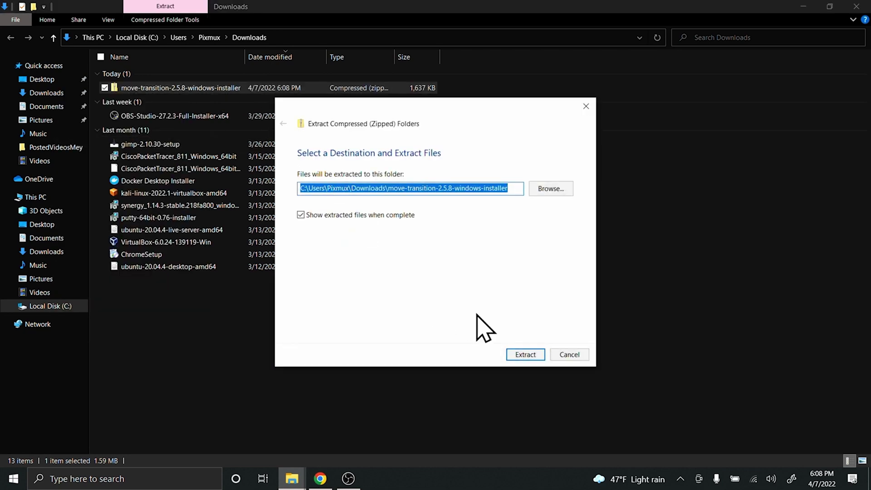
left_click(525, 355)
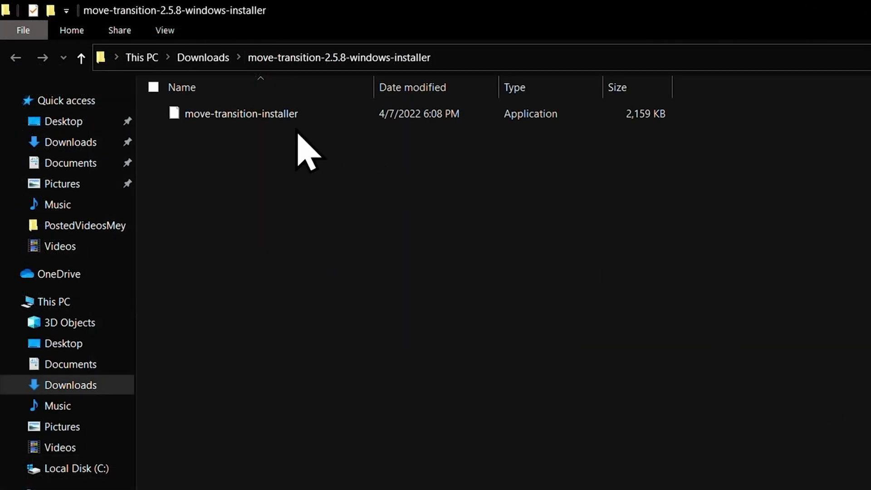
- Launch the Move Transition installer, bypassing the SmartScreen warning and approving UAC
double_click(258, 119)
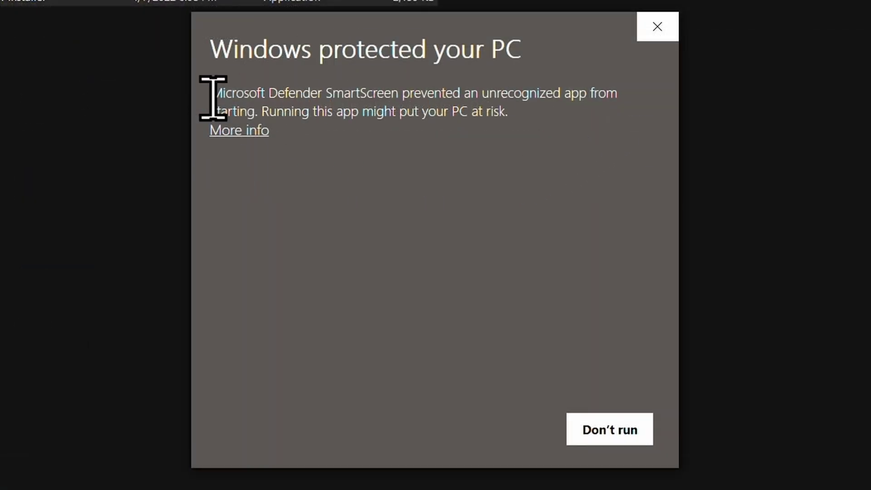
left_click(244, 131)
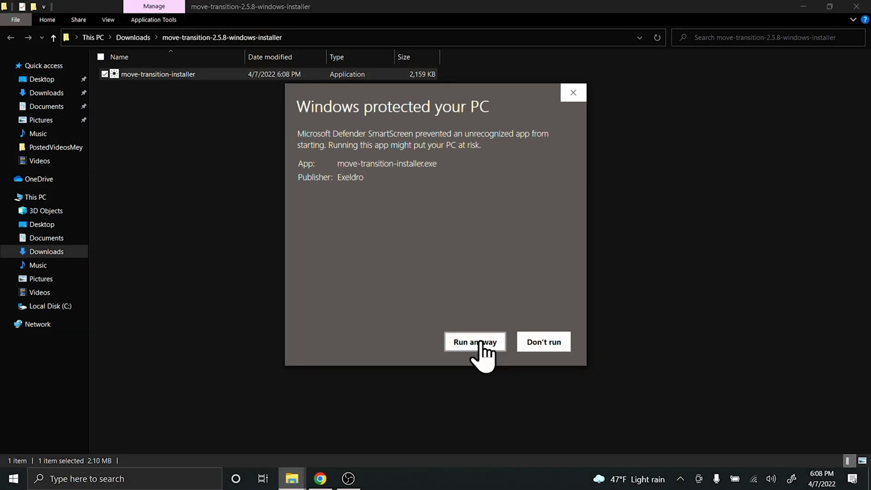
left_click(507, 430)
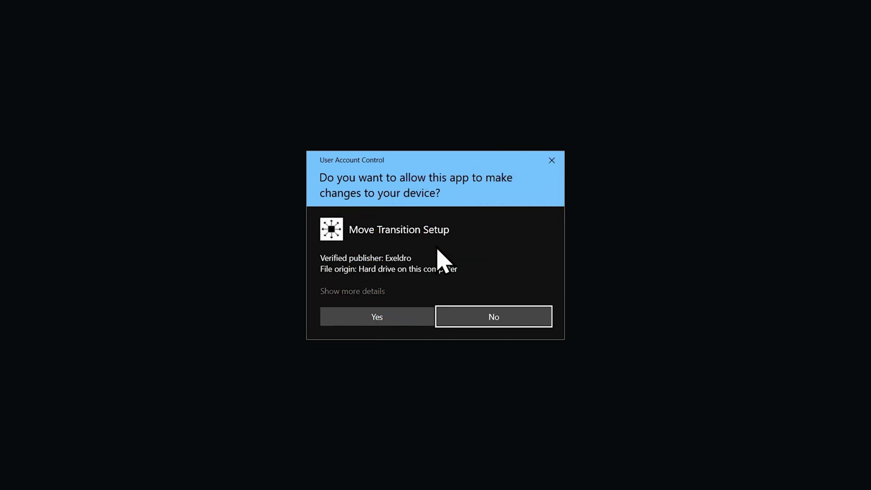
left_click(376, 317)
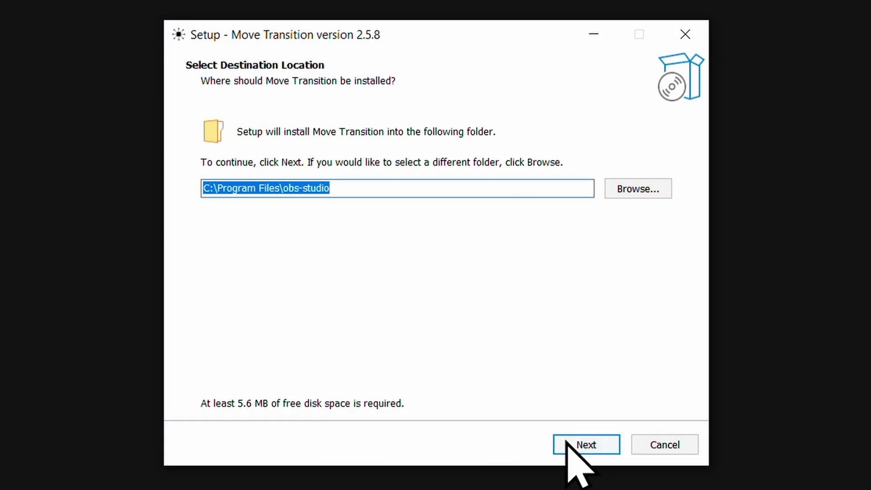
- Install Move Transition 2.5.8 into C:\Program Files\obs-studio with default settings
left_click(583, 446)
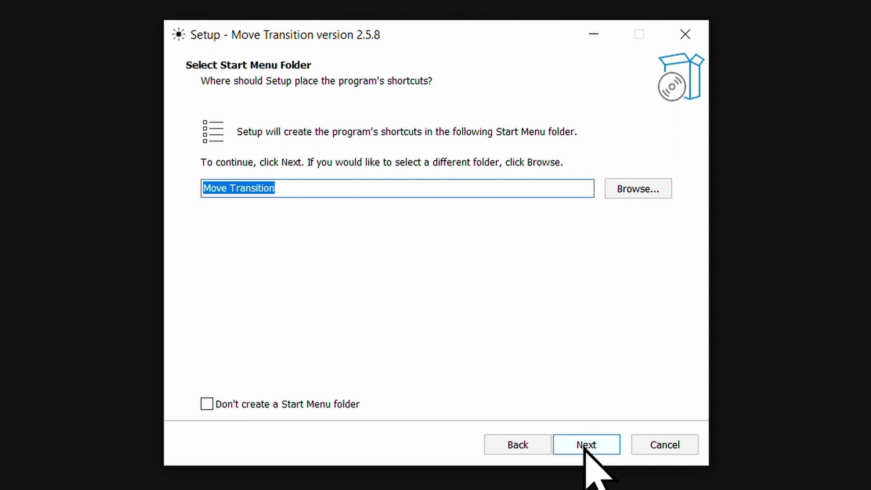
left_click(584, 445)
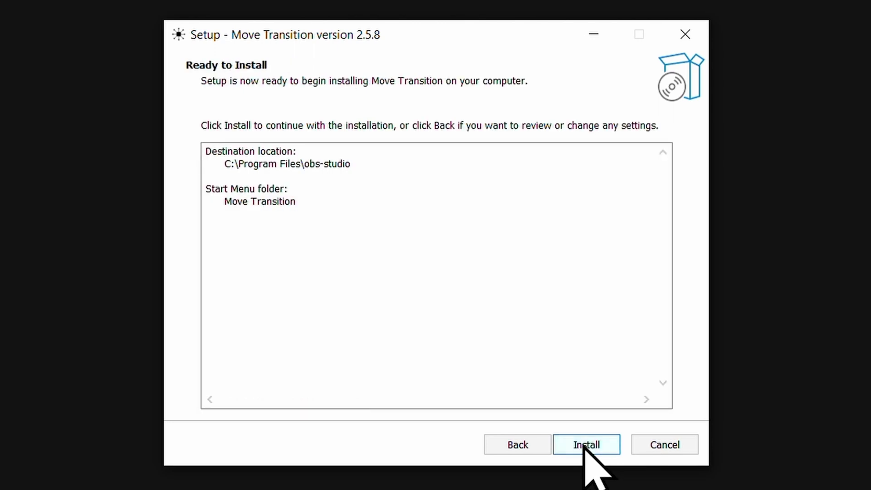
left_click(584, 446)
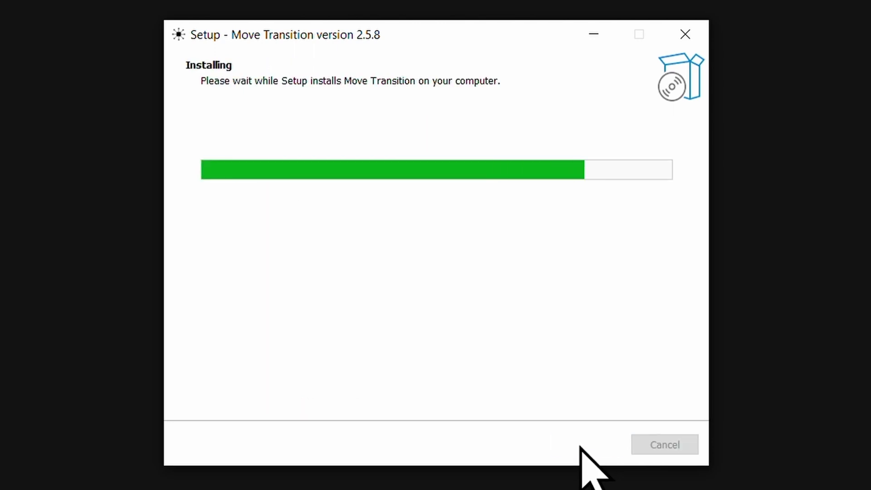
left_click(583, 445)
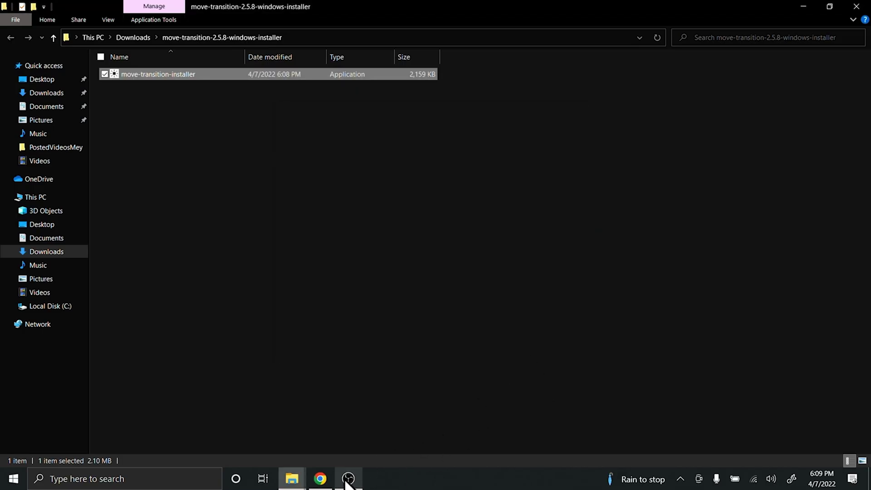
- Restart OBS Studio so the Move Transition plugin loads
left_click(357, 473)
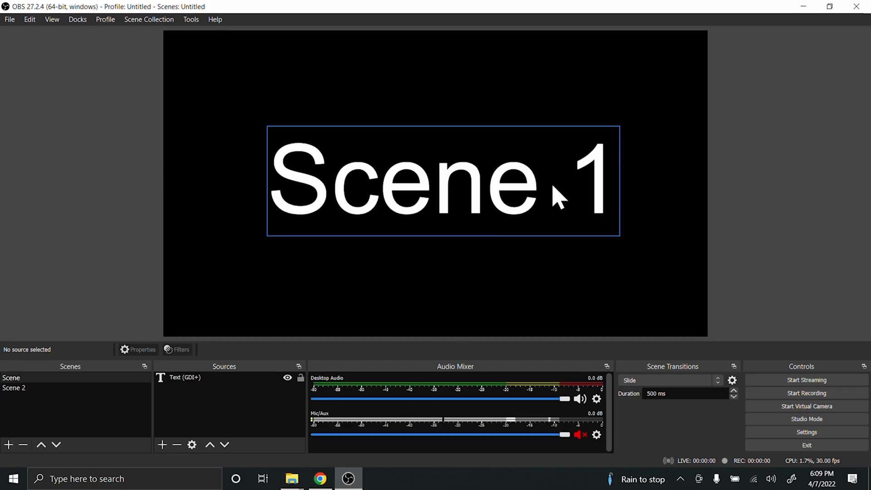
left_click(853, 10)
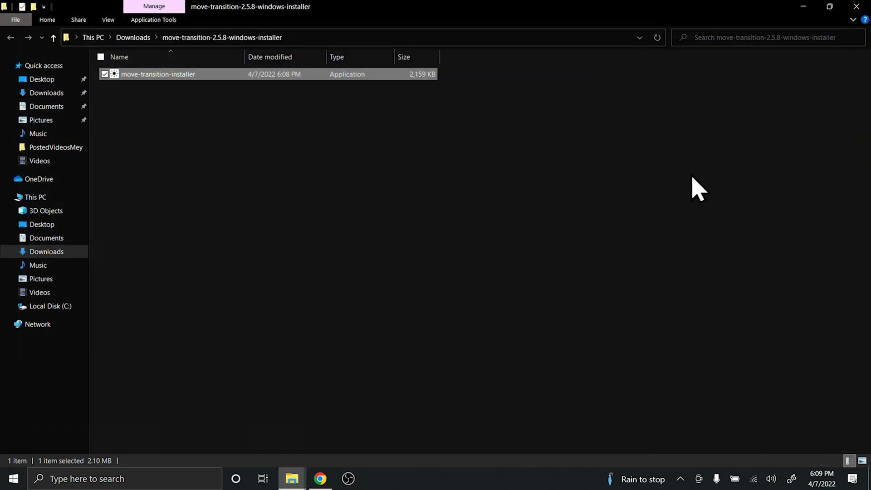
left_click(347, 478)
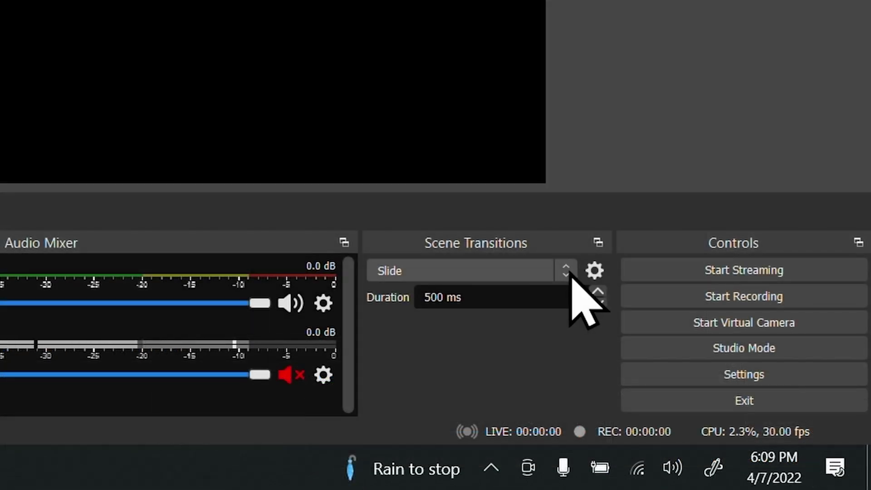
- Add a new Move transition from the scene transitions list
left_click(566, 271)
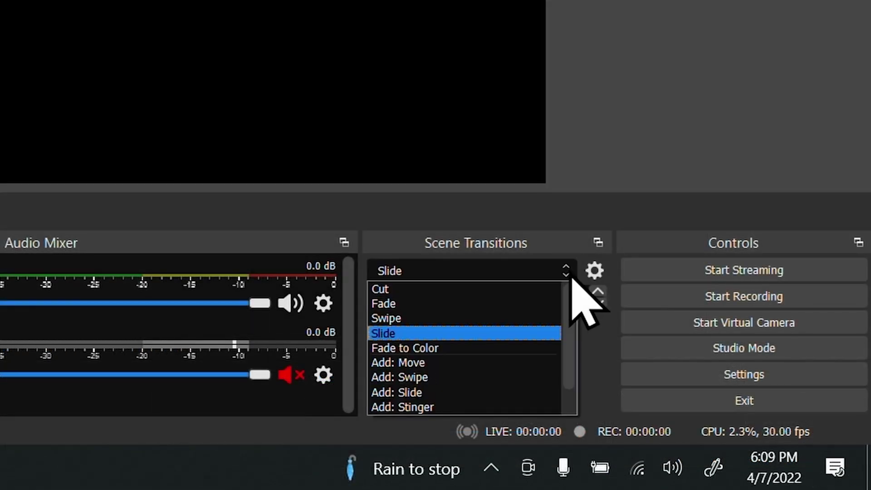
scroll(560, 317, "down", 1)
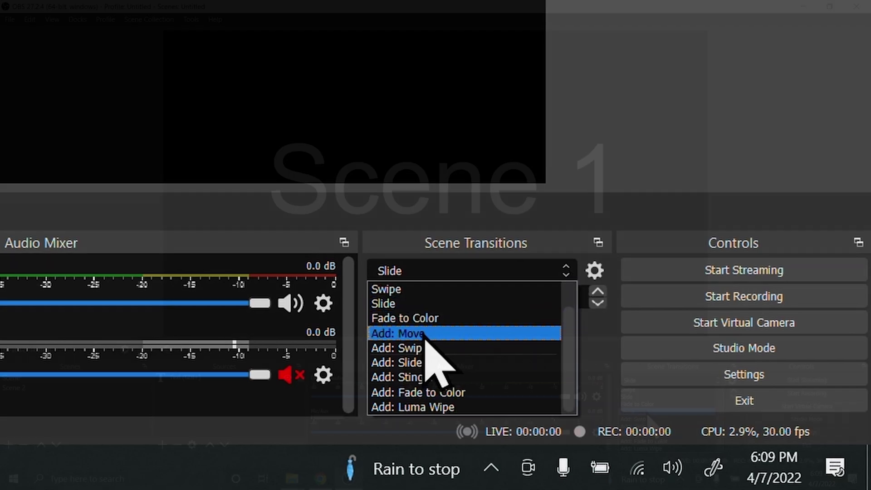
left_click(424, 333)
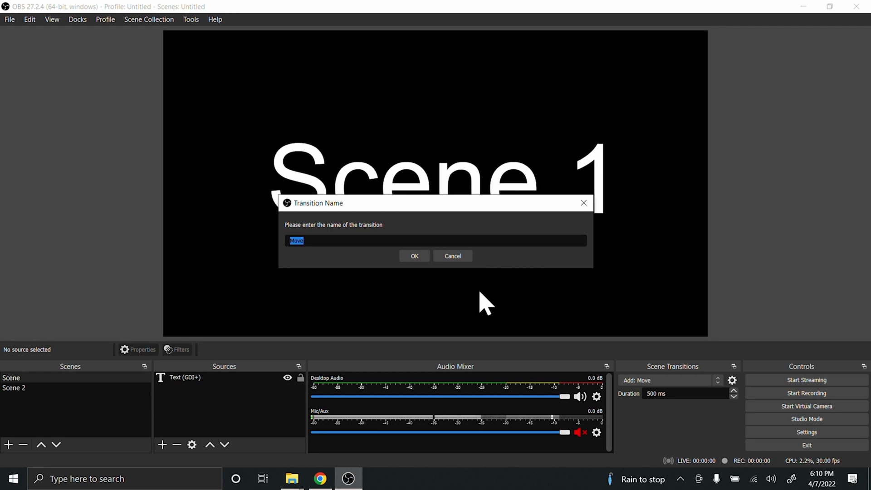
- Name the transition Move and keep matched items at Ease in and out with transition None
left_click(417, 255)
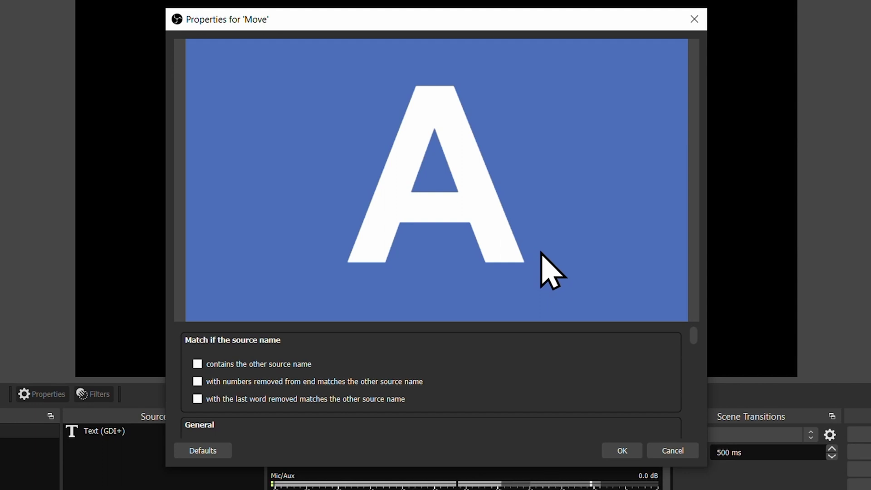
scroll(694, 359, "down", 3)
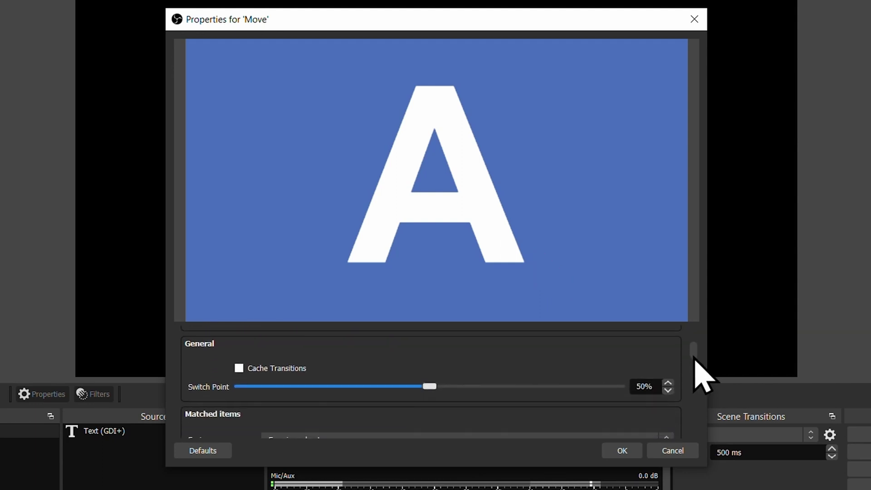
left_click_drag(694, 359, 697, 370)
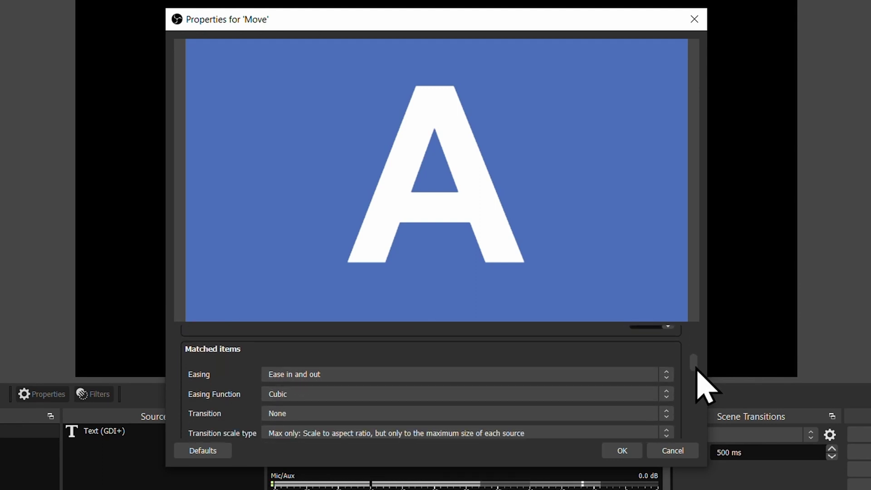
left_click(666, 376)
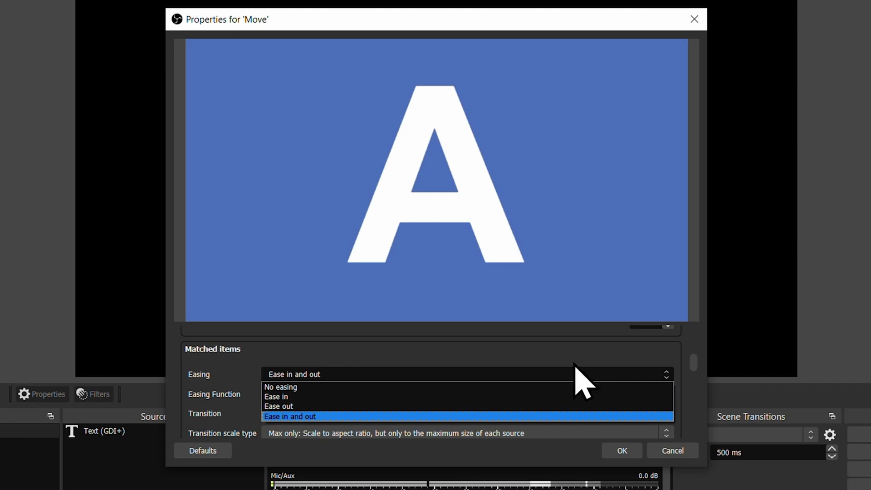
left_click(680, 384)
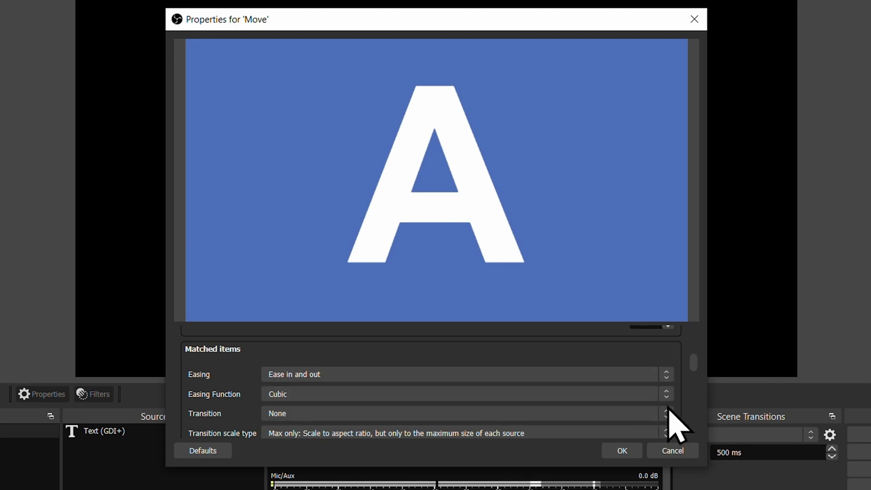
left_click(667, 414)
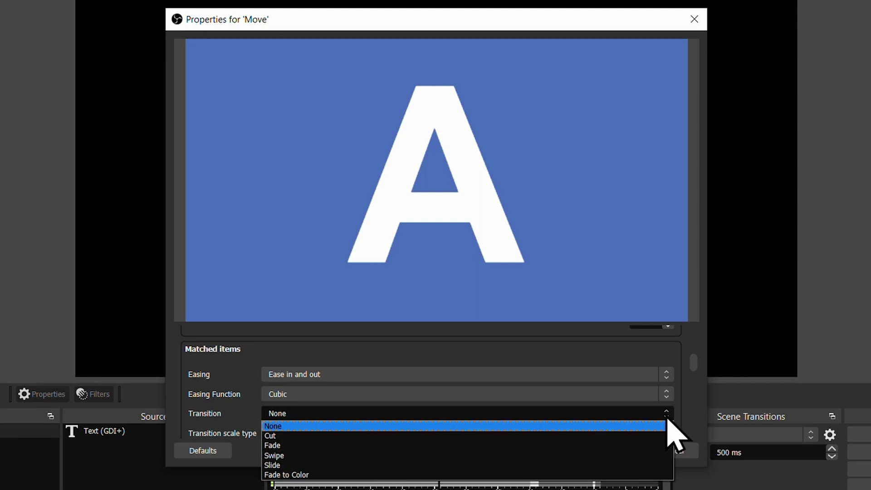
left_click(667, 373)
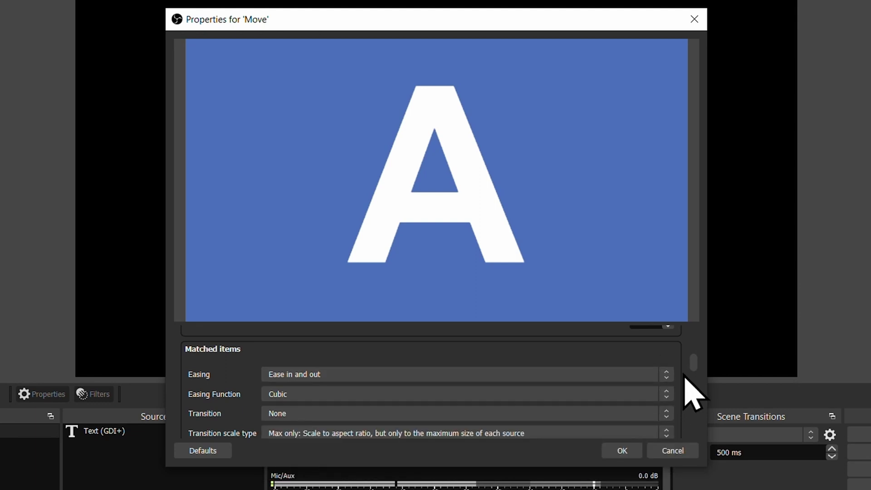
- Try a curve of -0.63 and keep Cubic as the easing function
scroll(696, 369, "down", 5)
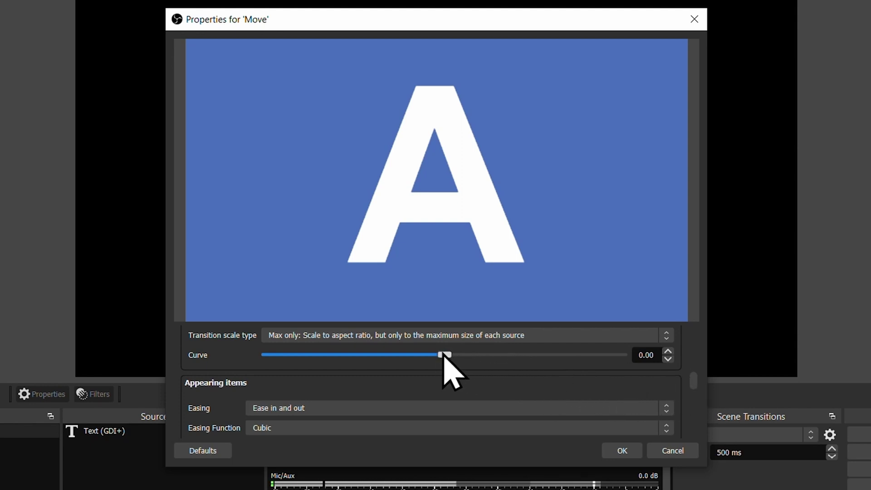
mouse_move(447, 355)
left_mouse_down()
mouse_move(392, 358)
mouse_move(538, 368)
mouse_move(445, 363)
left_mouse_up()
scroll(544, 381, "down", 3)
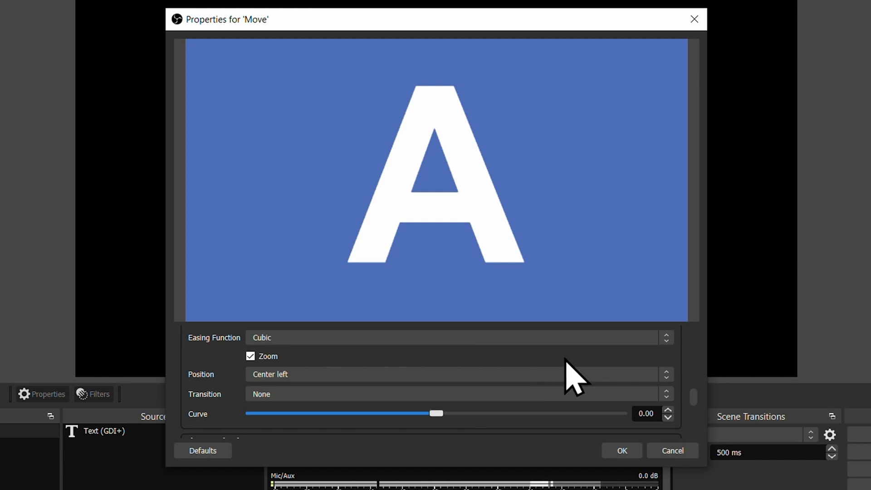
left_click(670, 341)
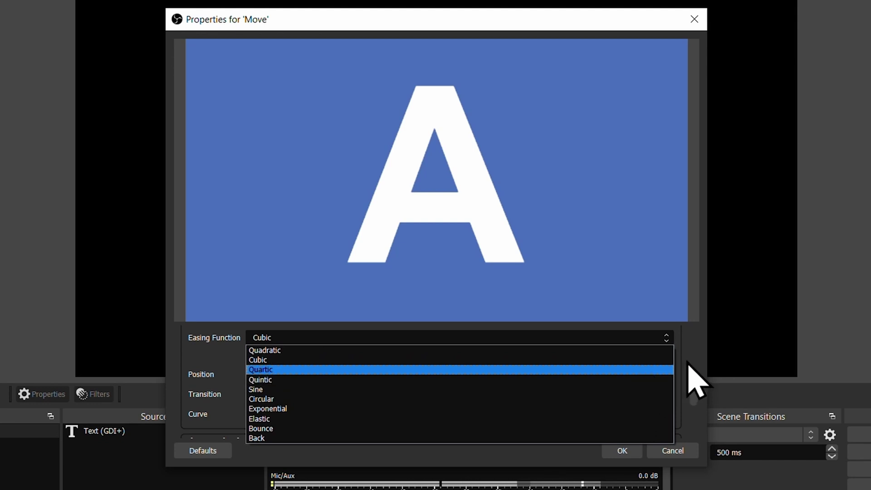
left_click(685, 377)
scroll(676, 376, "down", 3)
scroll(686, 373, "down", 1)
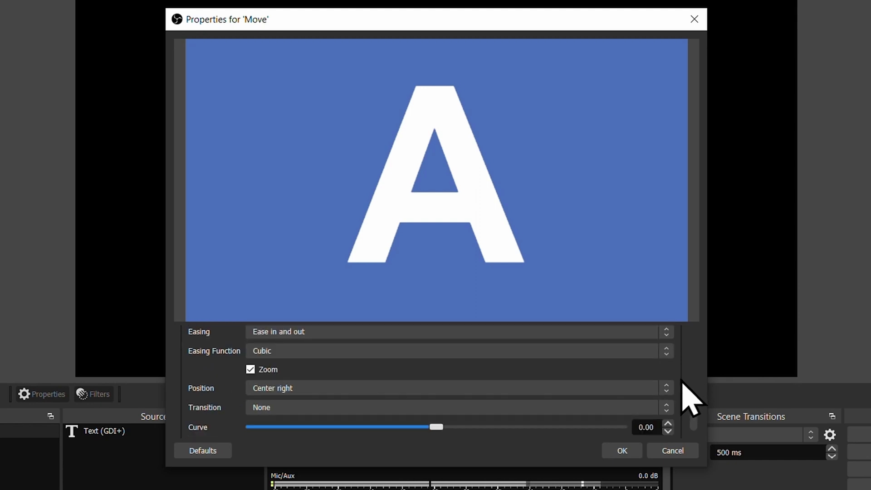
scroll(694, 397, "down", 1)
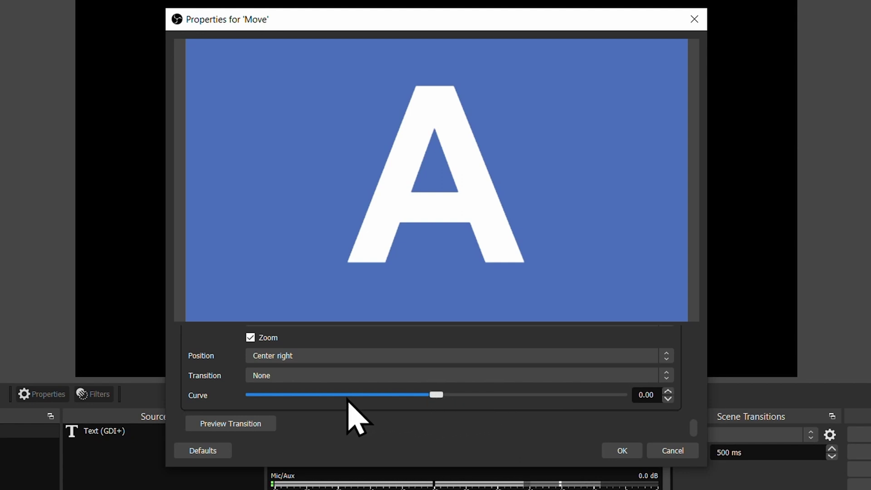
- Preview the Move transition, raise the disappearing-items curve to 1.18, and preview again
left_click(245, 421)
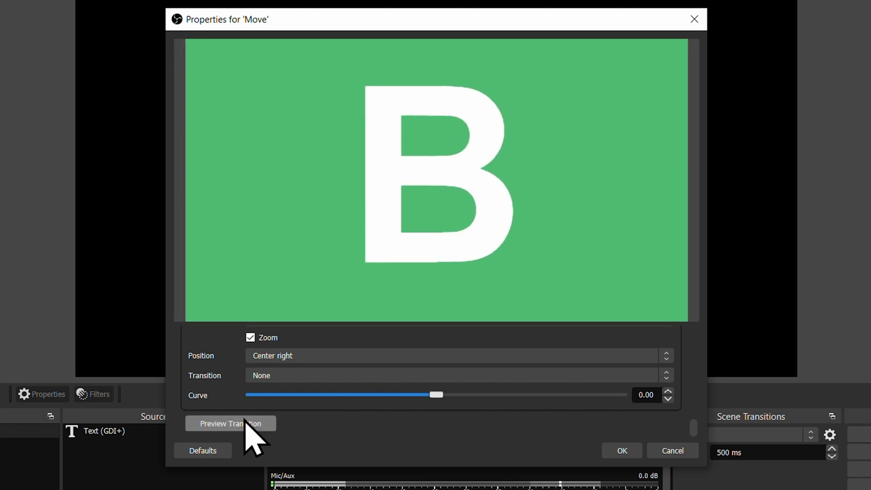
left_click(245, 421)
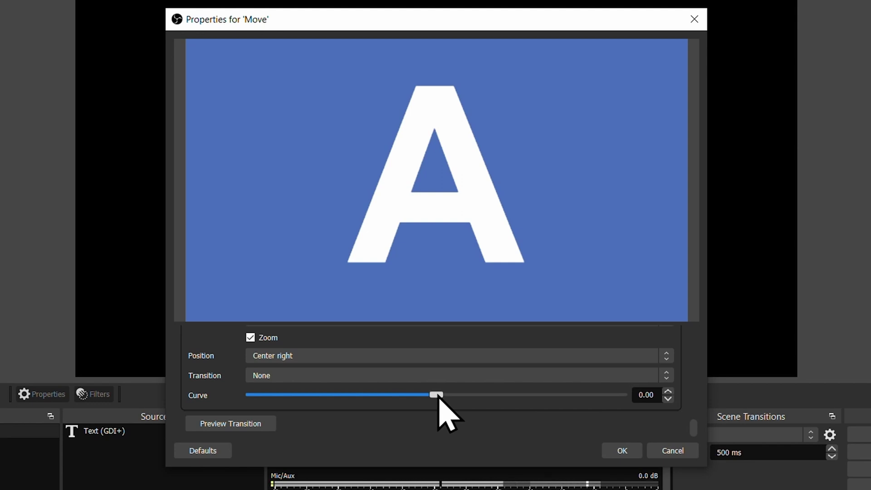
left_click_drag(441, 399, 549, 401)
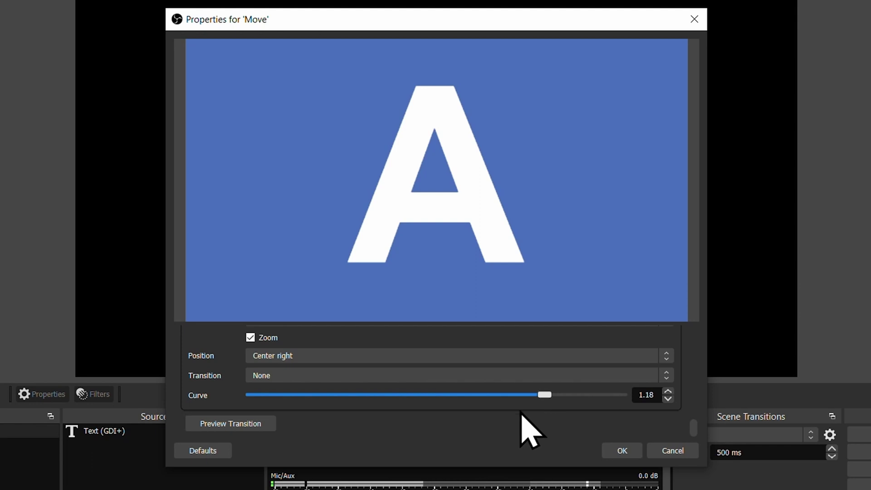
left_click(230, 427)
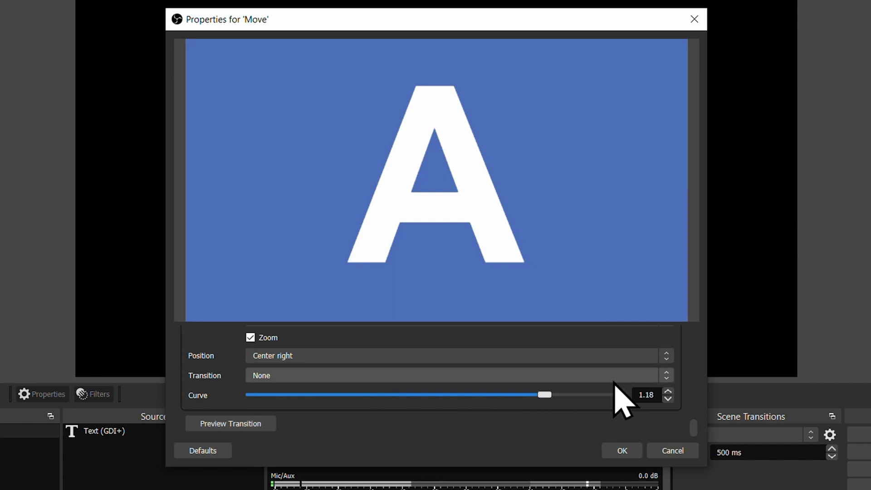
- Set the disappearing-items transition to Swipe and preview it
left_click(661, 378)
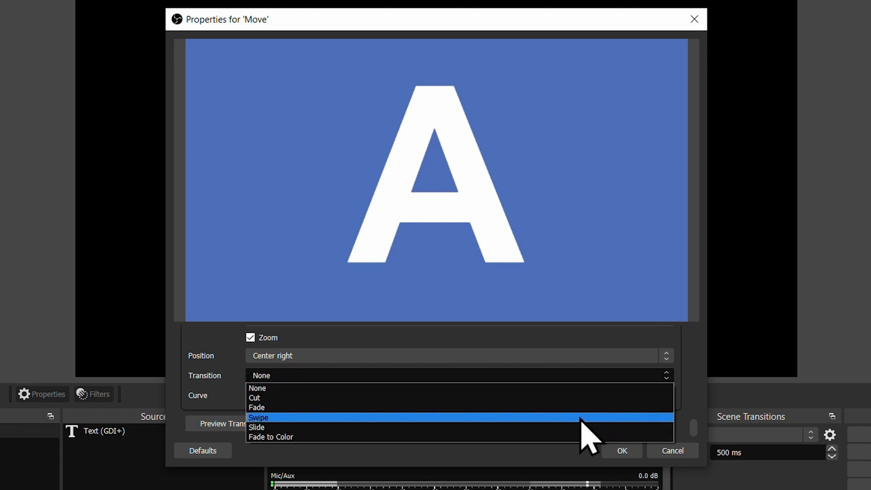
left_click(580, 418)
left_click(248, 423)
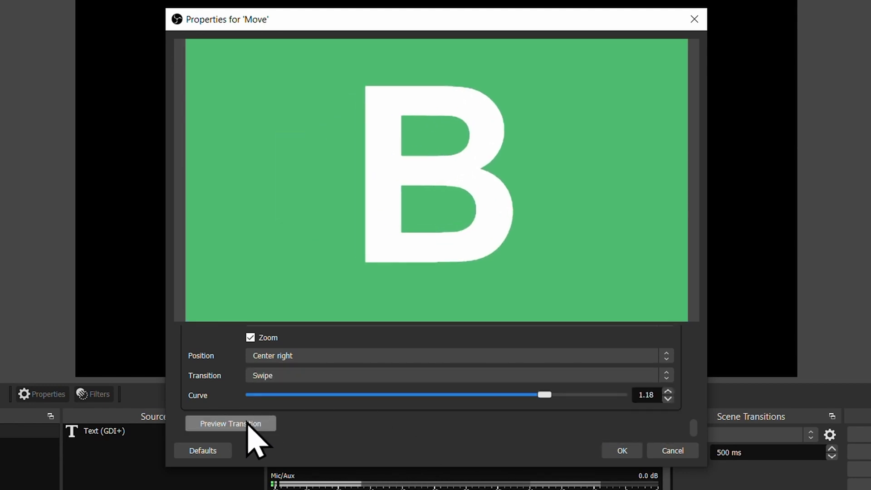
- Switch the disappearing-items transition to Cut and preview the Move transition from A to B
left_click(666, 376)
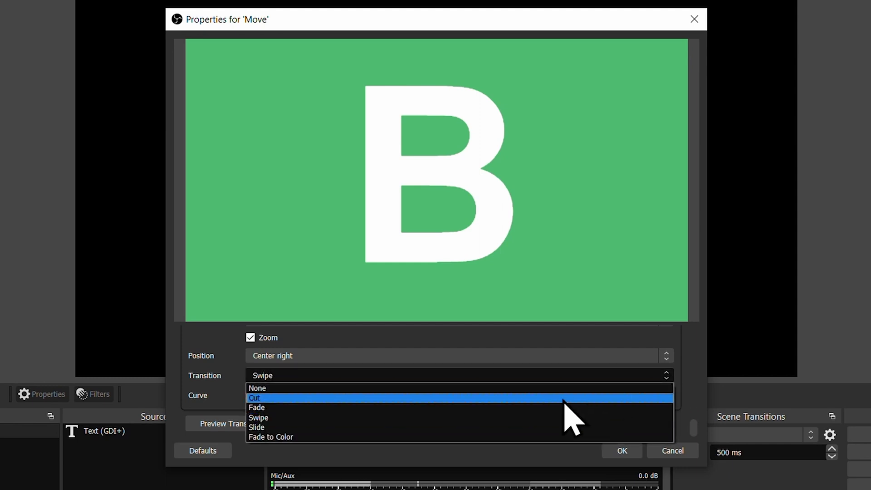
left_click(533, 398)
left_click(251, 428)
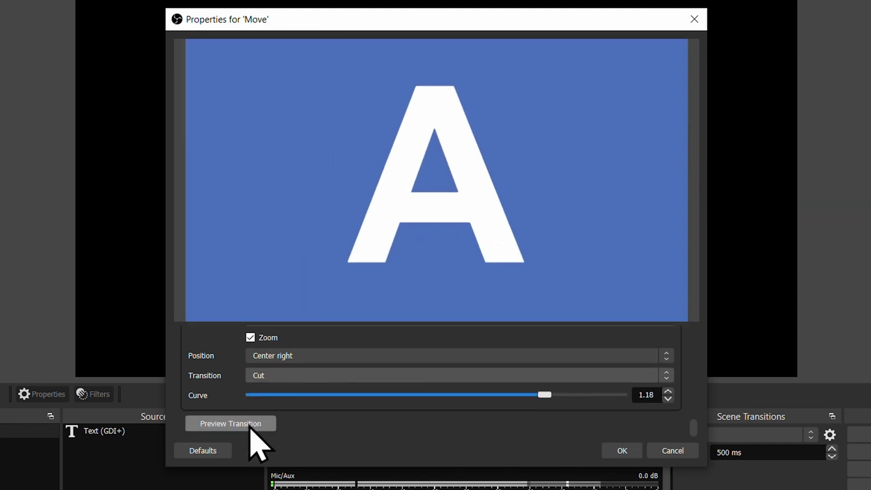
left_click(251, 425)
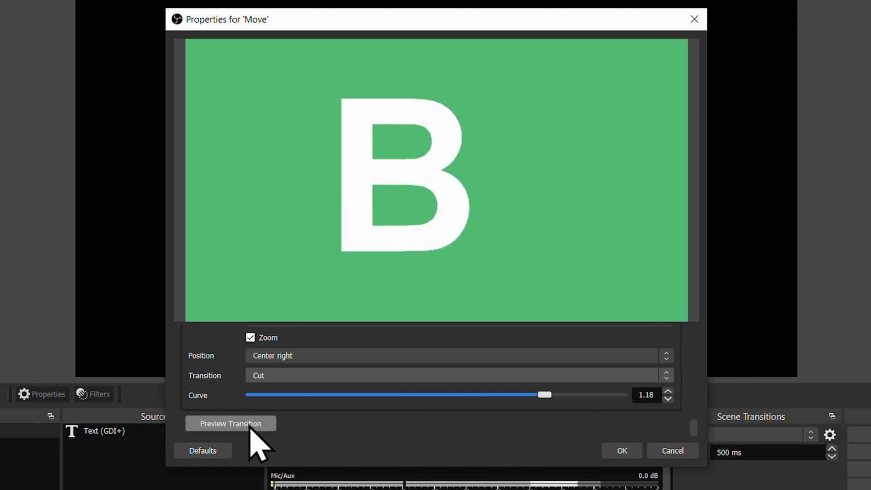
left_click(664, 377)
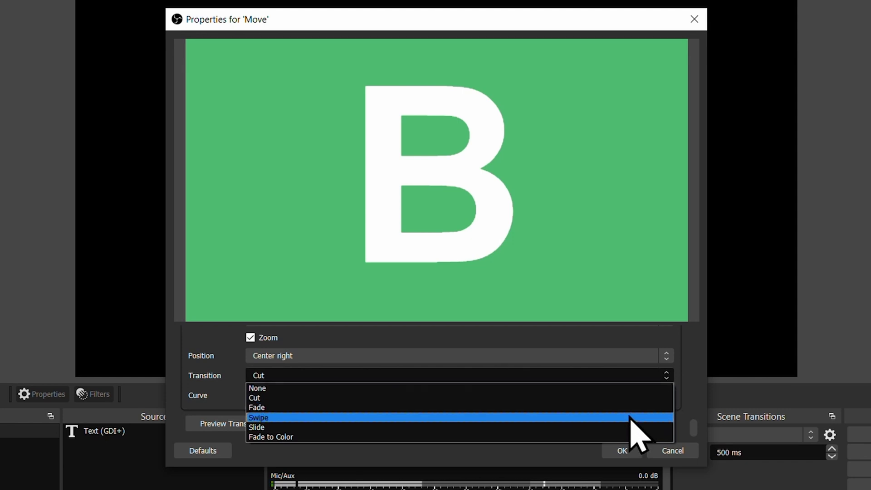
- Set the nested transition to None
key("Up")
key("Up")
key("Up")
key("Up")
key("Return")
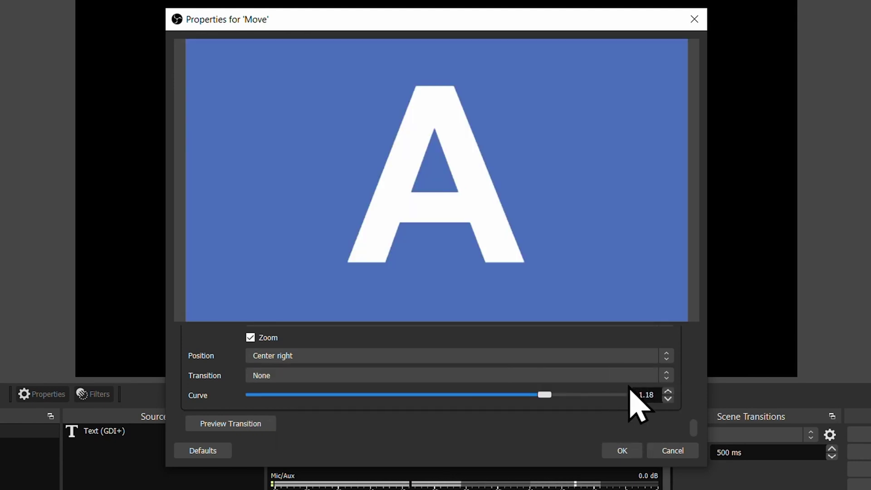
scroll(627, 394, "down", 10)
scroll(633, 399, "up", 2)
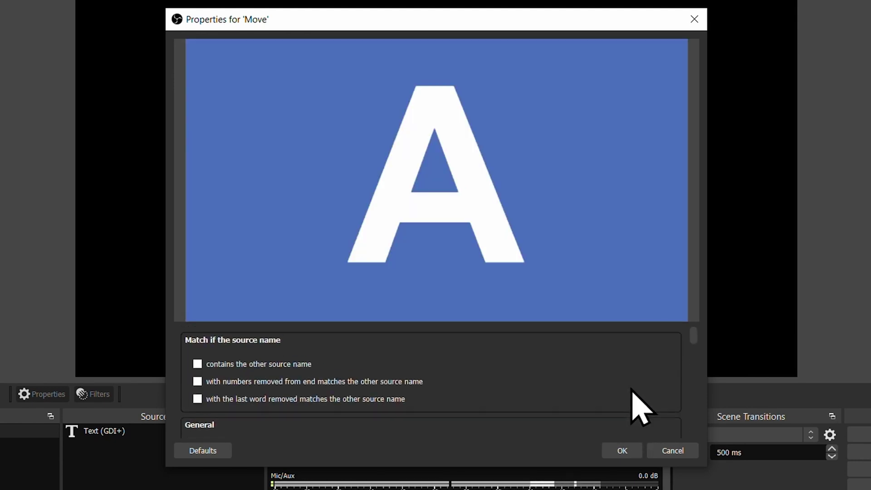
scroll(621, 386, "down", 2)
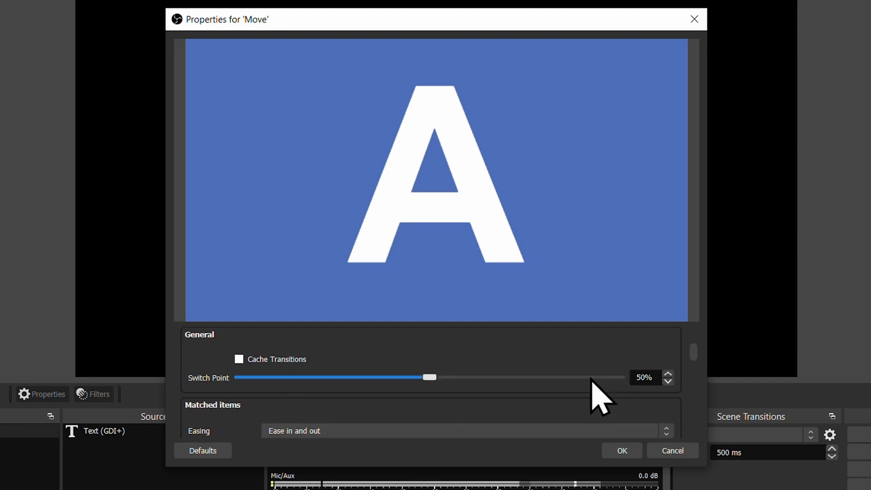
scroll(595, 381, "down", 2)
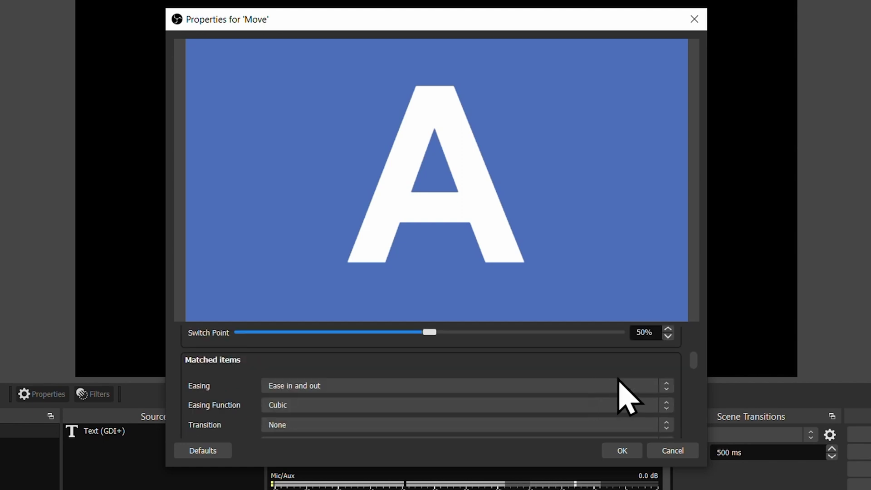
- Set matched items' easing function to Sine with a Curve of -0.36
left_click(665, 404)
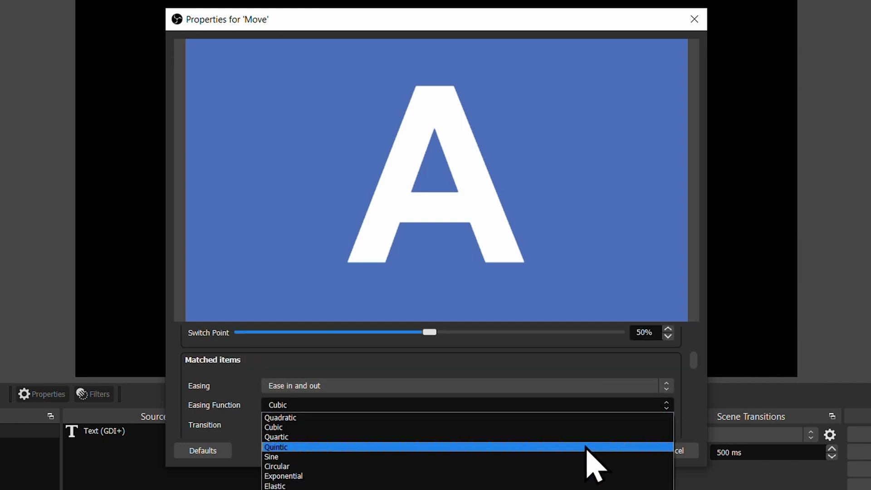
left_click(581, 457)
scroll(637, 403, "down", 1)
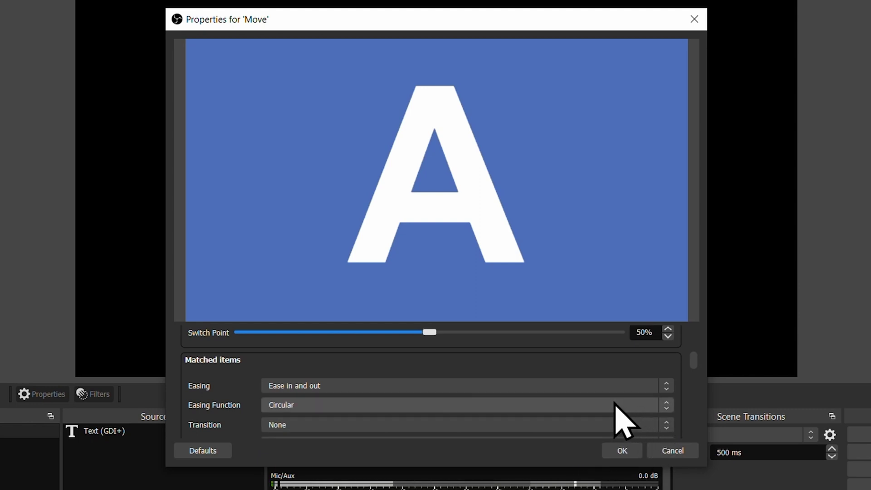
scroll(631, 401, "up", 1)
scroll(695, 370, "down", 1)
scroll(695, 370, "down", 3)
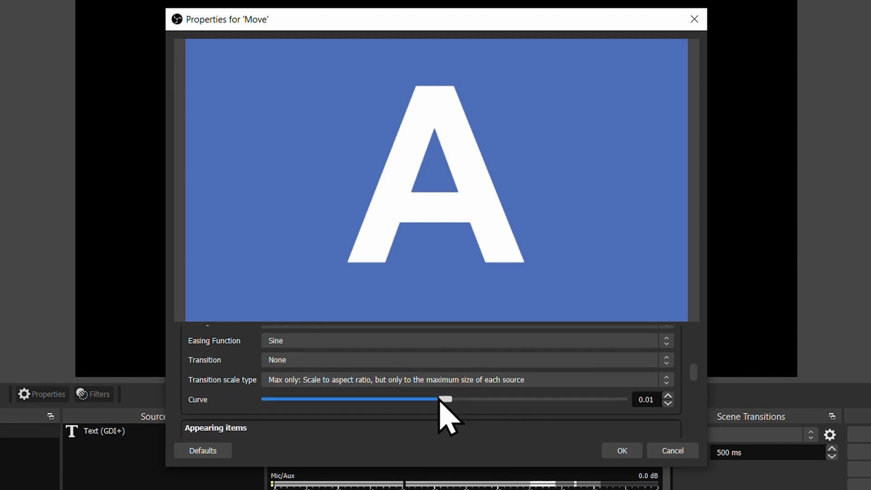
left_click_drag(422, 401, 416, 401)
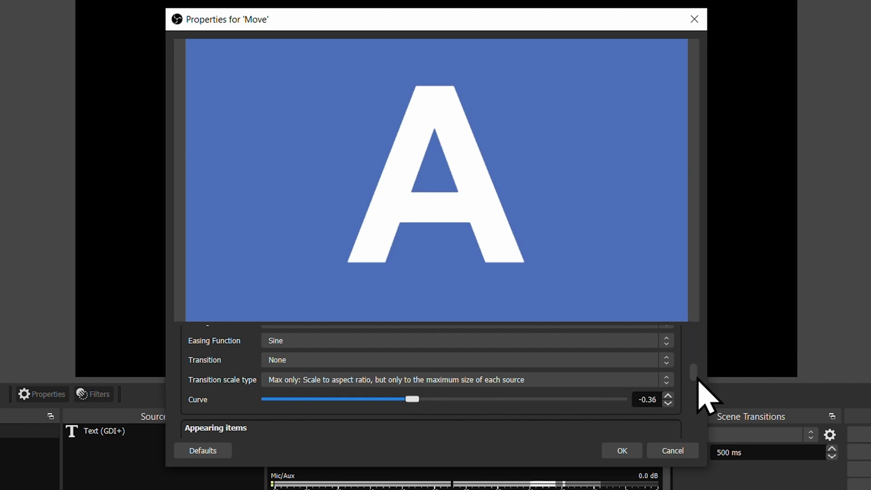
left_click_drag(697, 375, 694, 397)
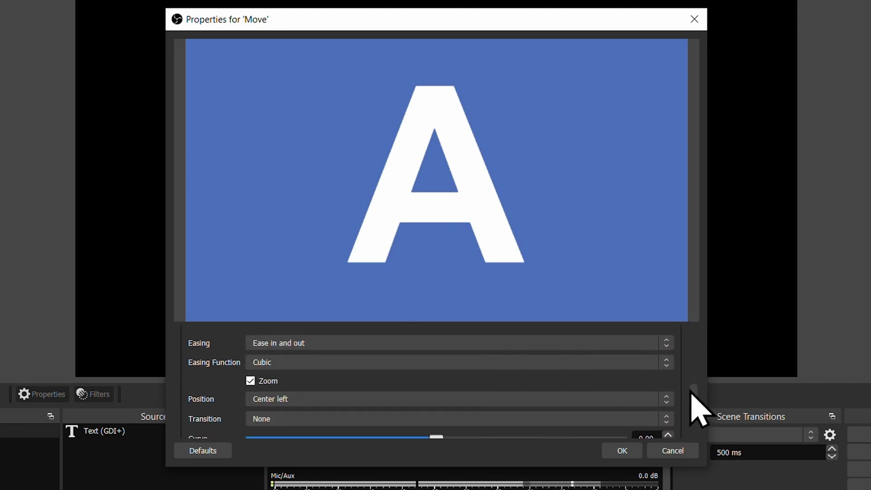
- Set appearing items' easing function to Sine with Curve 0.13, then preview A to B
left_click(665, 364)
left_click(578, 415)
scroll(693, 395, "down", 2)
scroll(694, 400, "down", 3)
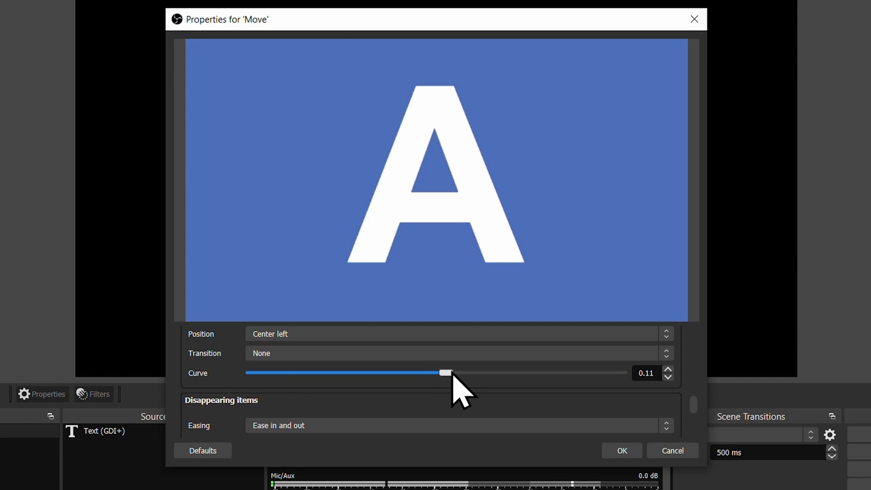
left_click(451, 374)
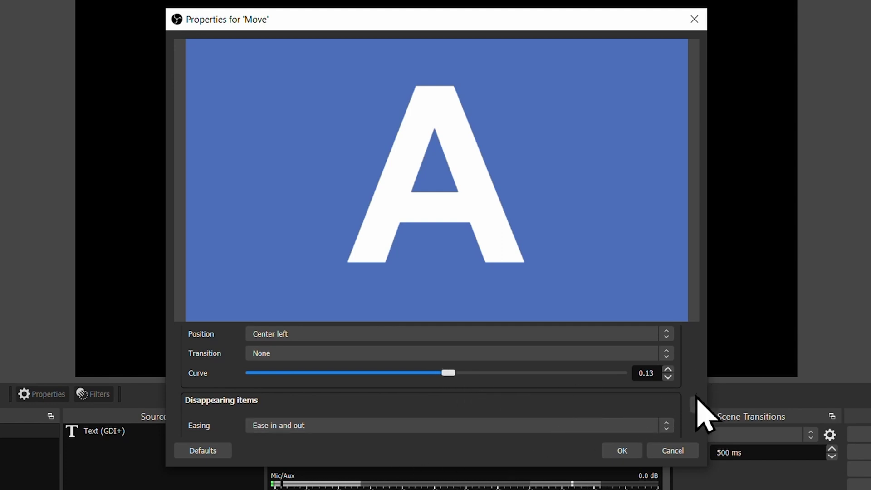
scroll(699, 408, "down", 6)
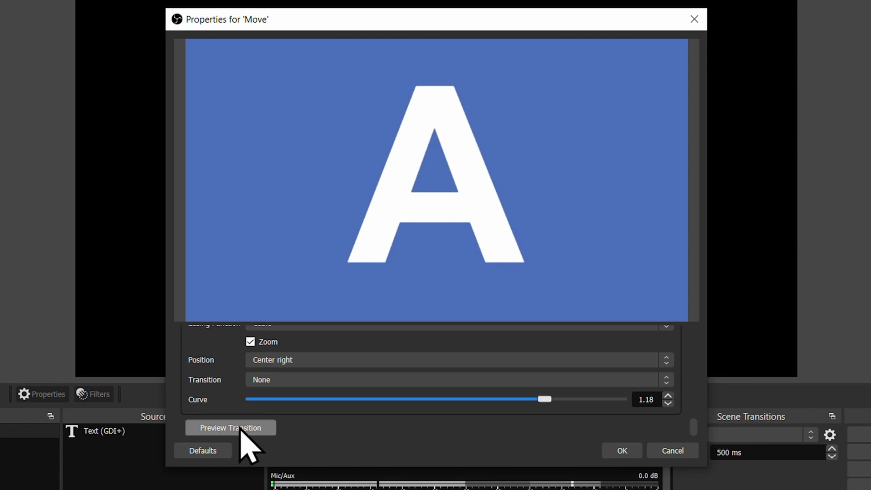
left_click(240, 431)
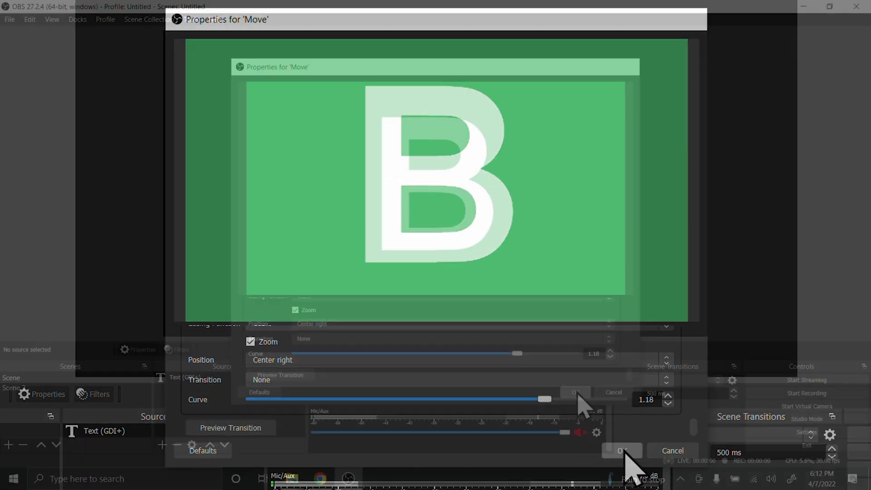
- Save the Move transition settings, then switch to Scene 2 and back to Scene 1
left_click(622, 451)
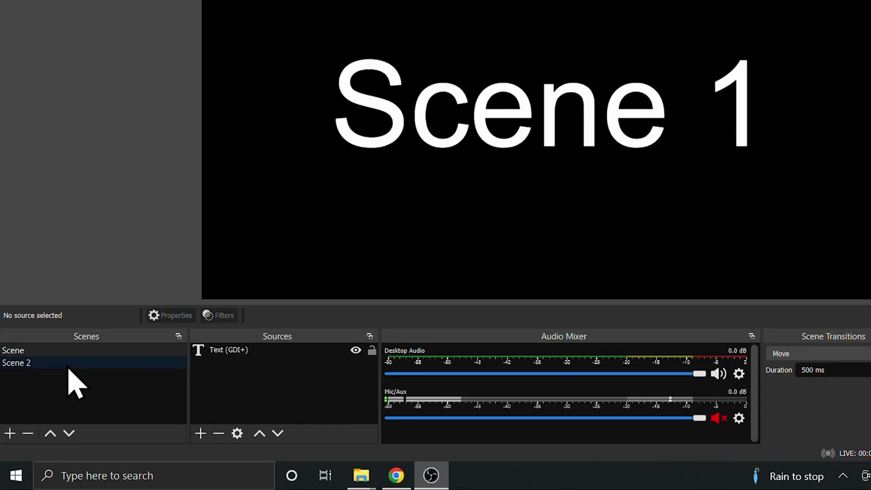
left_click(57, 388)
left_click(72, 350)
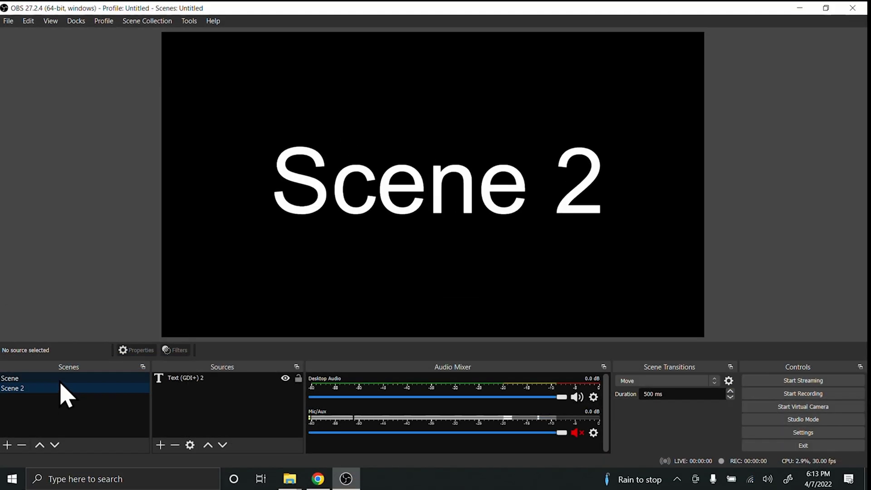
- Switch back to Scene 2 using the Move transition and list the available scene transitions
key("Up")
left_click(60, 388)
left_click(774, 407)
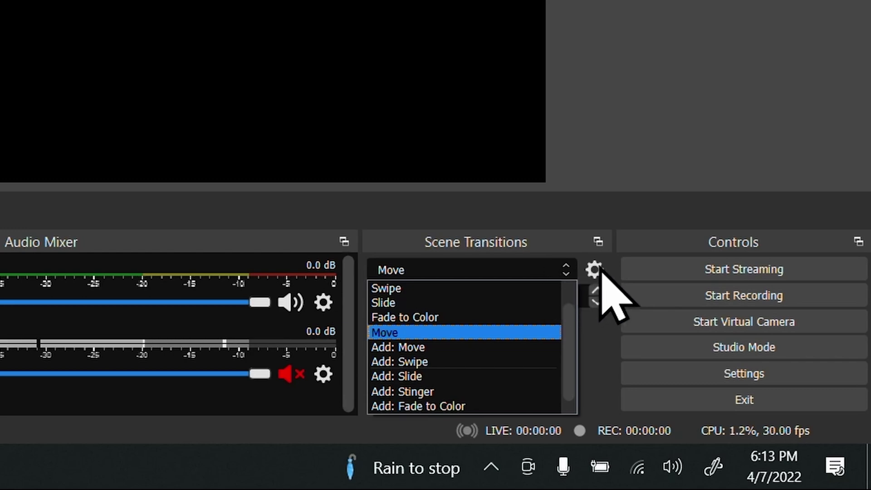
- Reopen the Move transition's Properties and review the final section: Zoom on, Center right position, Curve -0.25
left_click(597, 269)
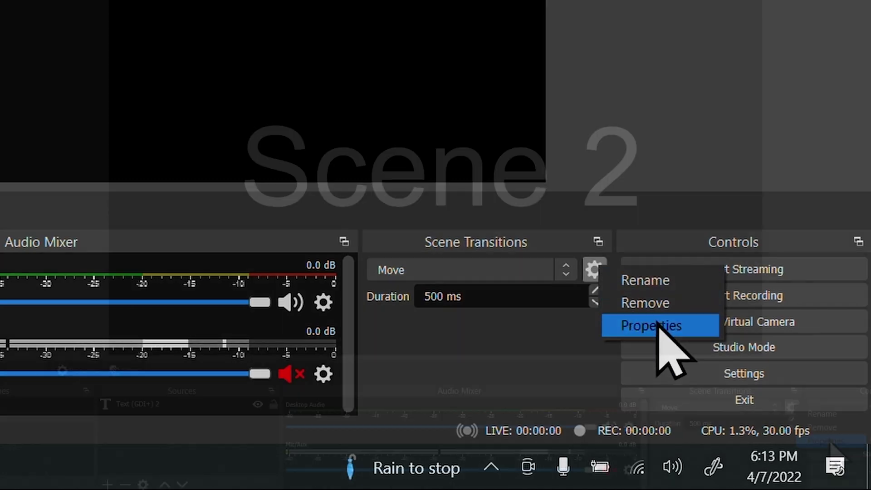
left_click(660, 325)
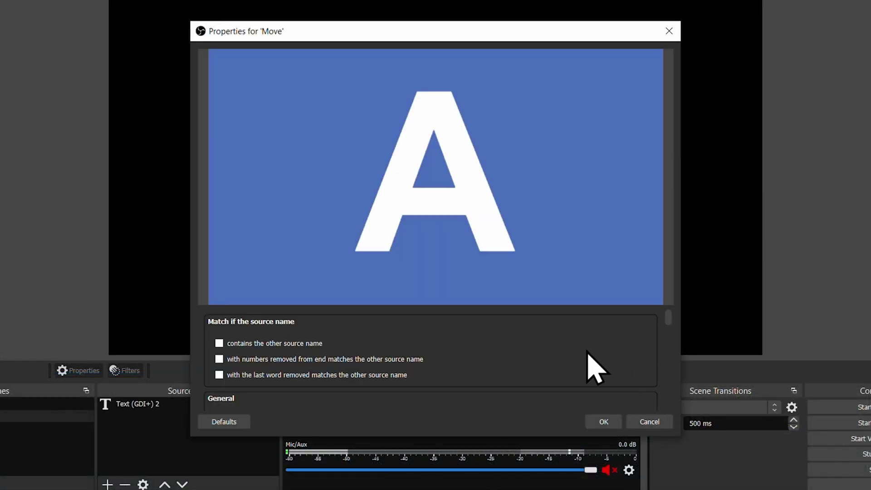
scroll(592, 361, "up", 5)
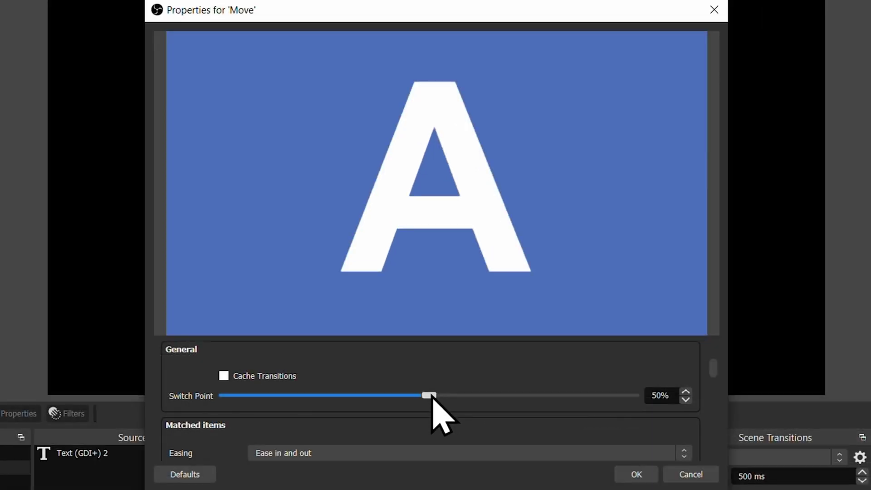
scroll(540, 395, "down", 6)
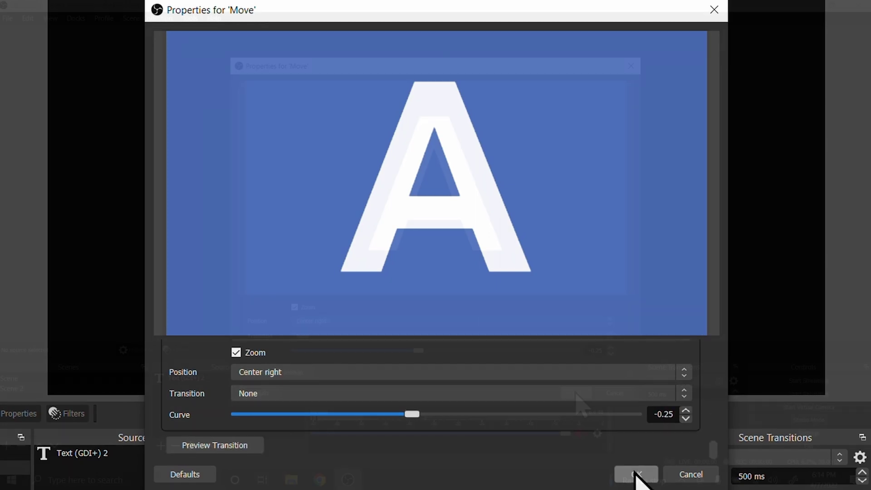
- Confirm the Move transition settings with OK, leaving Scene 2 showing with Move at 500 ms
left_click(636, 474)
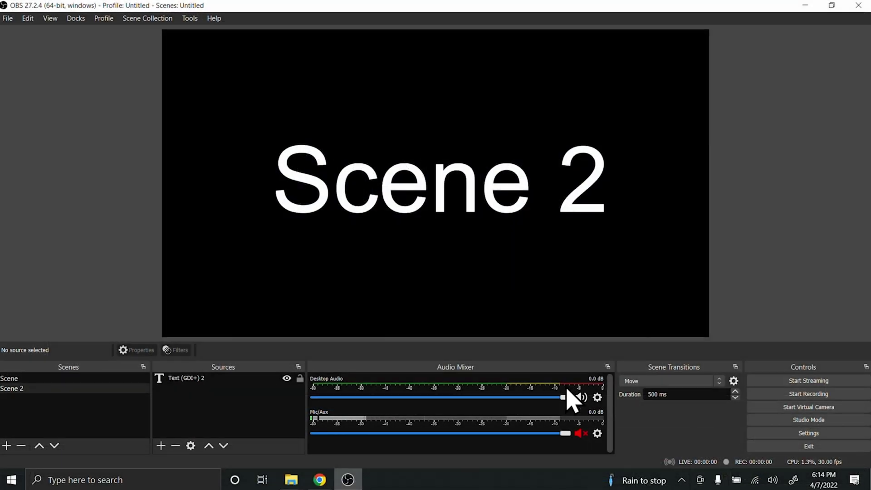